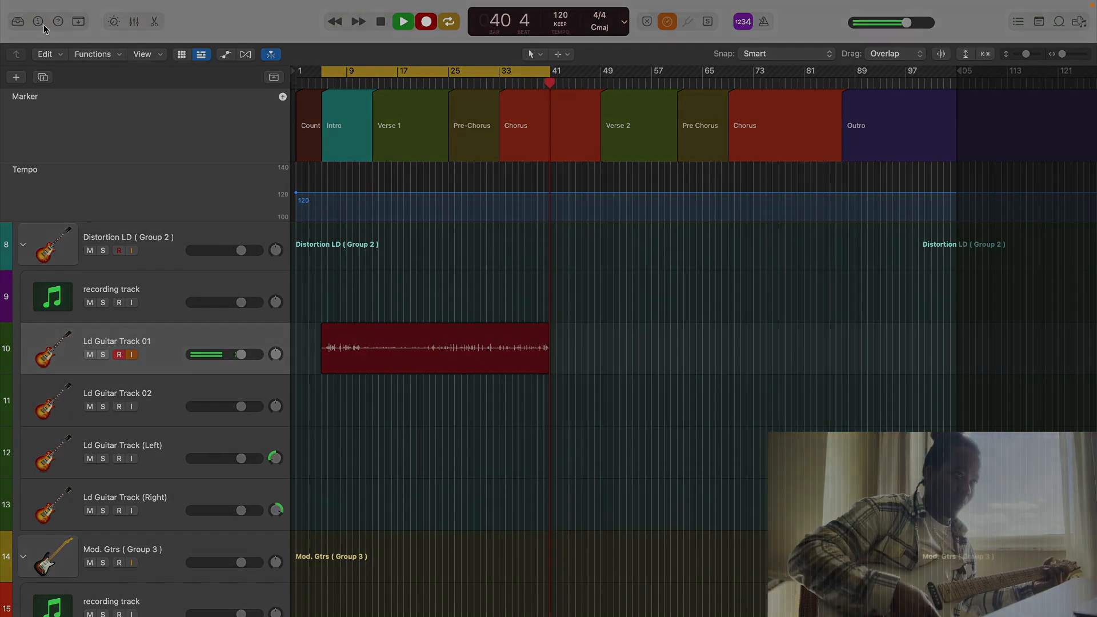
# - Stop the lead guitar recording and expand the Clean Electric, Distortion LD and Mod. Gtrs track groups
pyautogui.press('space')
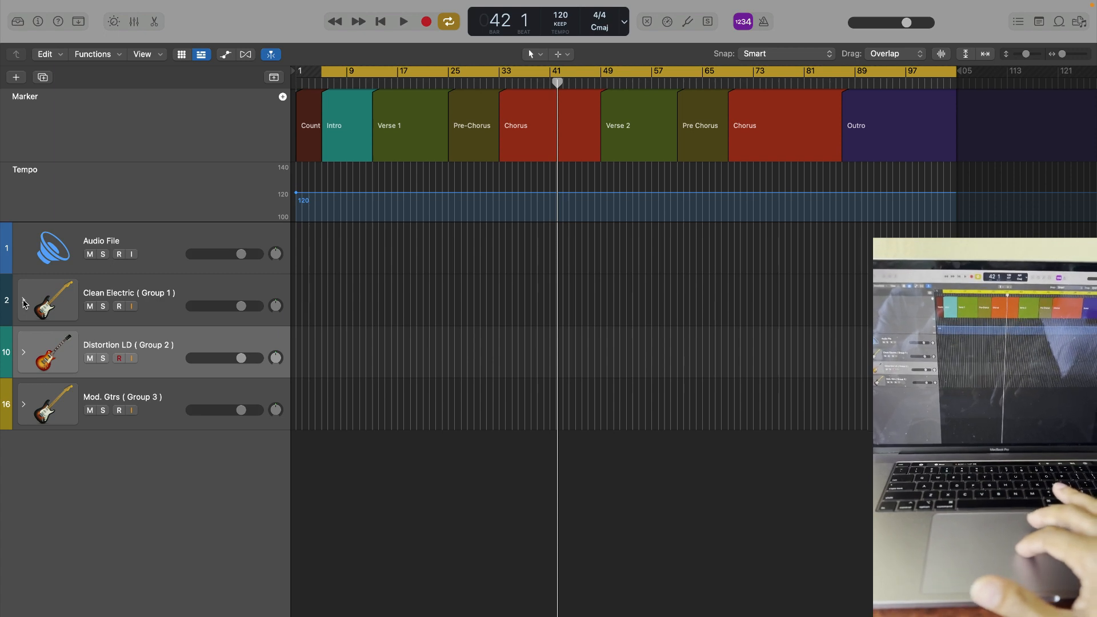
pyautogui.click(23, 292)
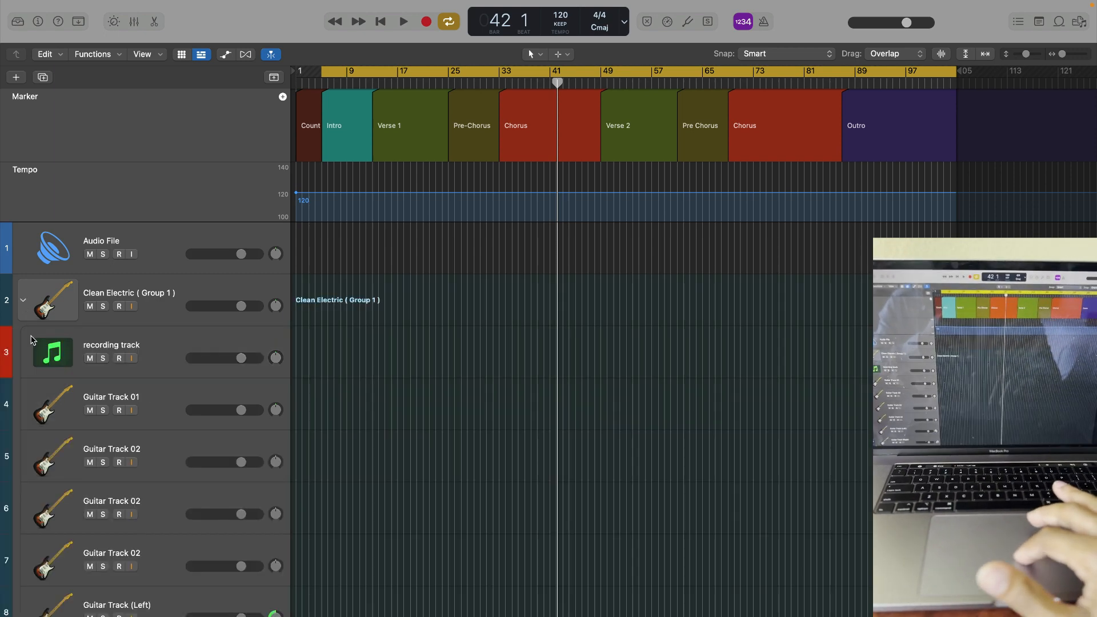
pyautogui.scroll(-5, 65, 437)
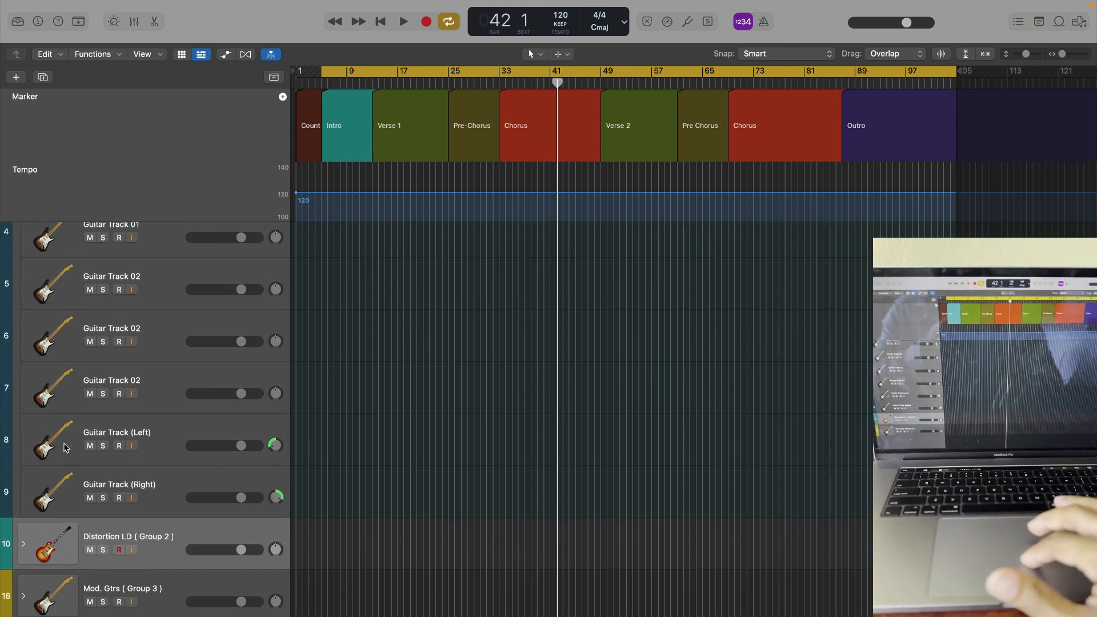
pyautogui.click(23, 548)
pyautogui.scroll(-2, 23, 550)
pyautogui.scroll(-4, 26, 554)
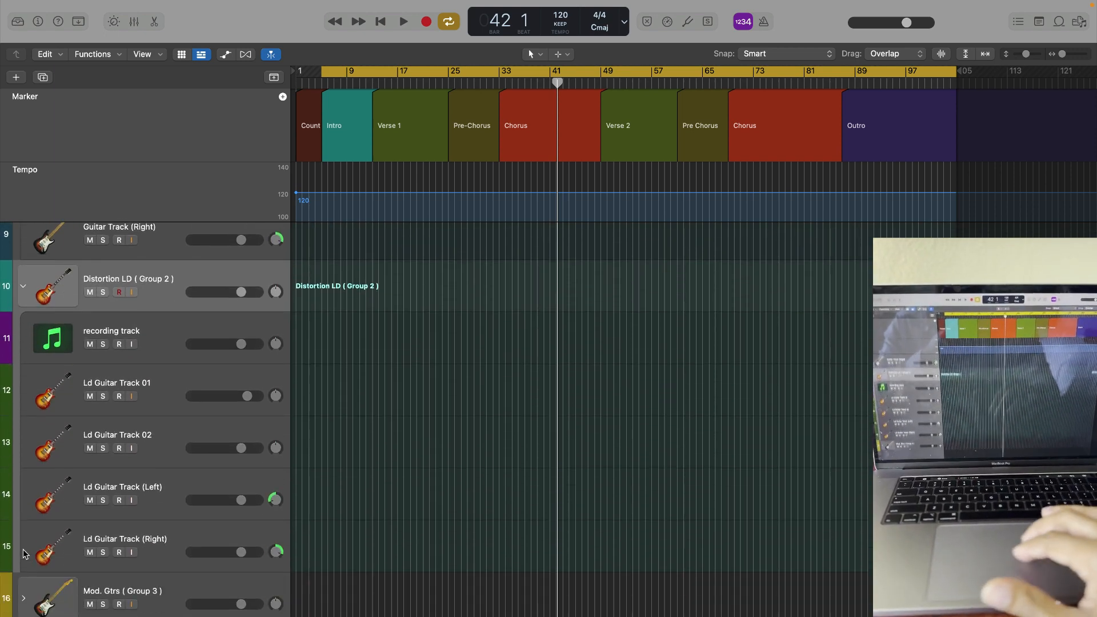
pyautogui.click(23, 598)
# - Look through the tracks inside the Clean Electric, Distortion LD and Mod. Gtrs groups
pyautogui.scroll(1, 105, 458)
pyautogui.scroll(-7, 105, 459)
pyautogui.scroll(7, 106, 459)
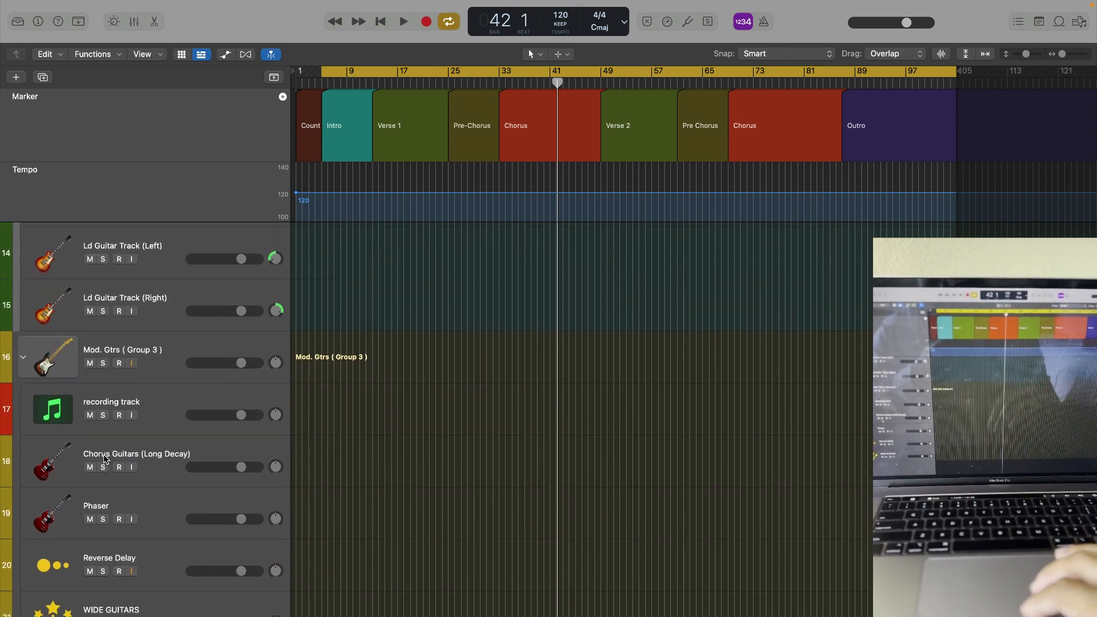
pyautogui.scroll(8, 105, 458)
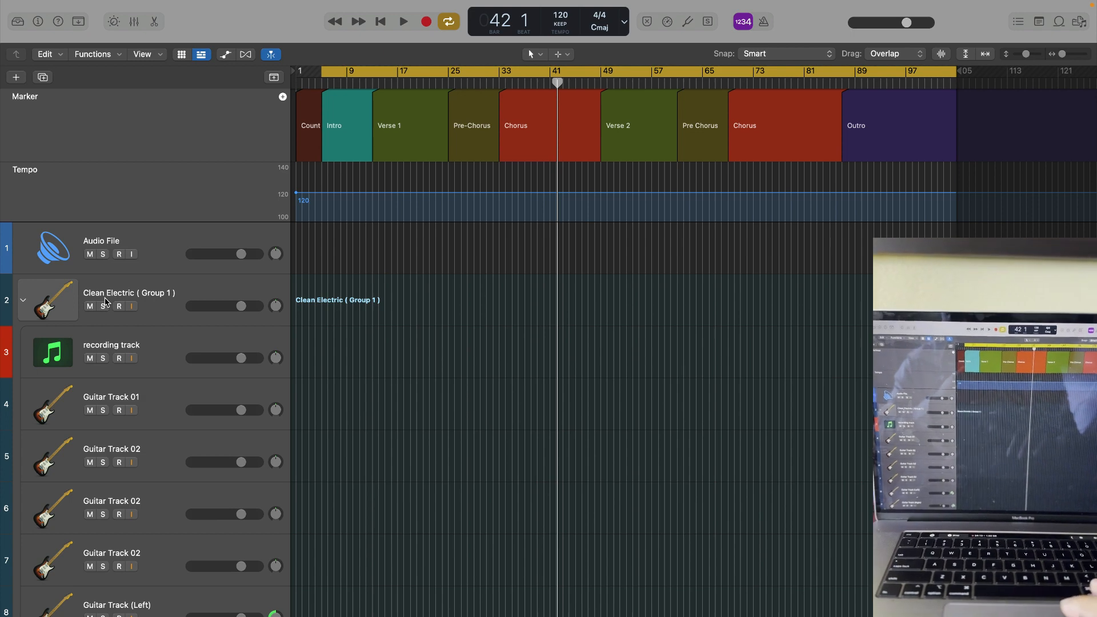
pyautogui.scroll(-9, 137, 342)
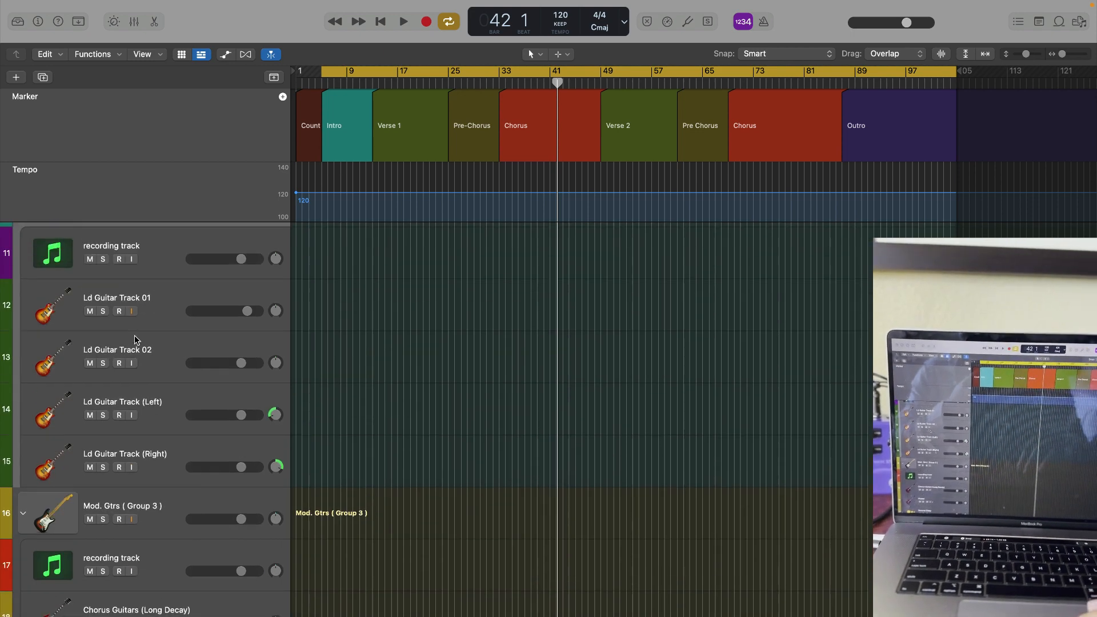
pyautogui.scroll(1, 135, 337)
pyautogui.scroll(-5, 137, 297)
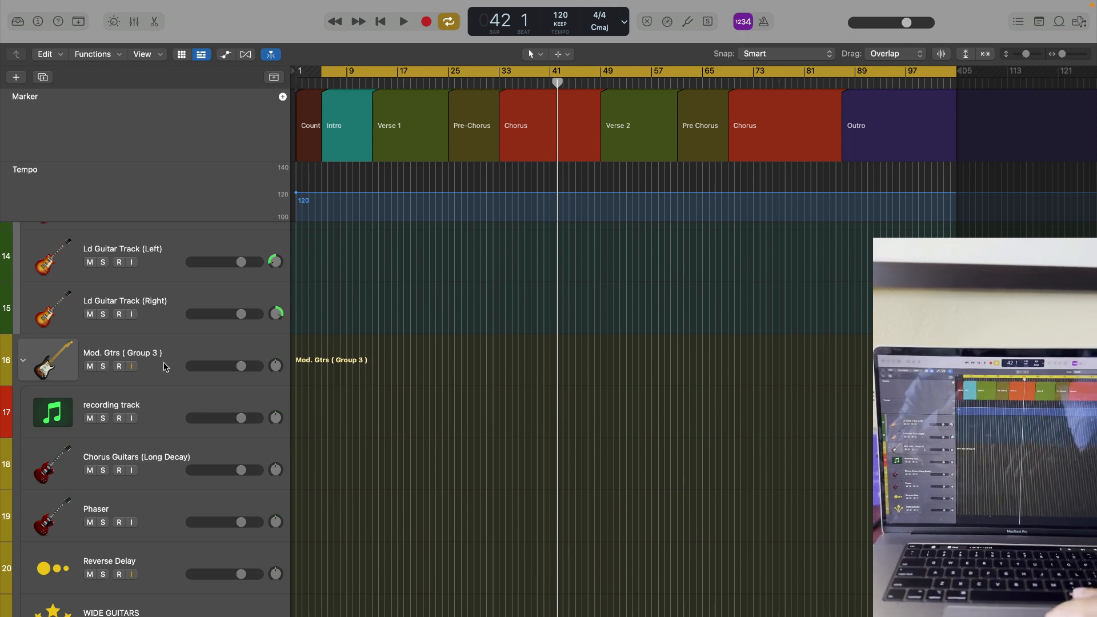
pyautogui.scroll(13, 164, 367)
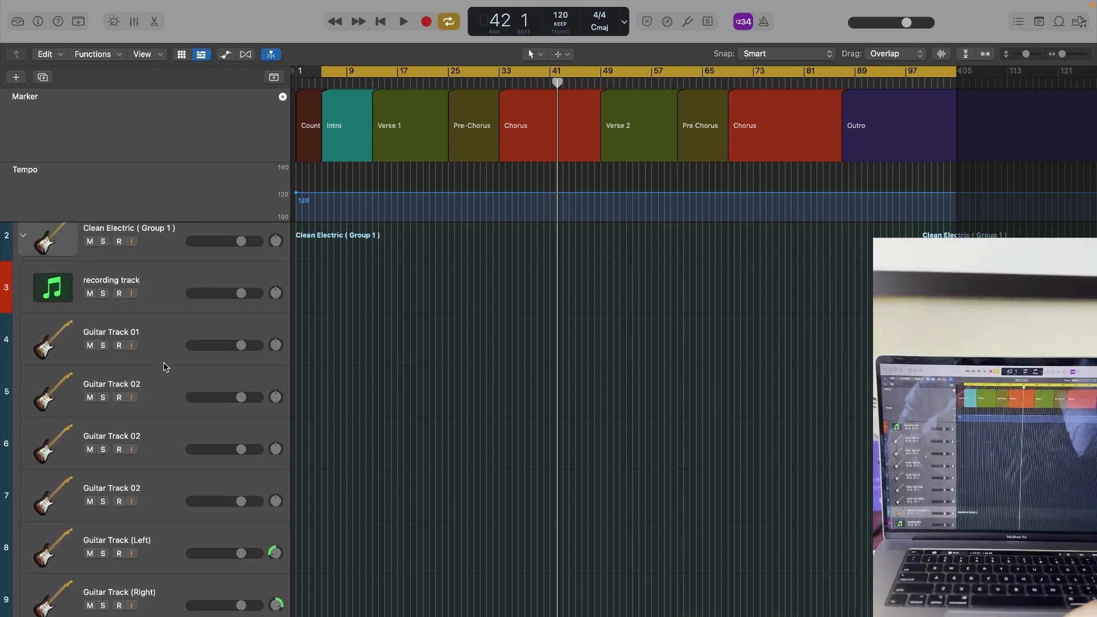
pyautogui.scroll(1, 164, 362)
# - Select the recording track in the Distortion LD group, followed by the one in the Clean Electric group
pyautogui.click(156, 329)
pyautogui.scroll(-9, 192, 436)
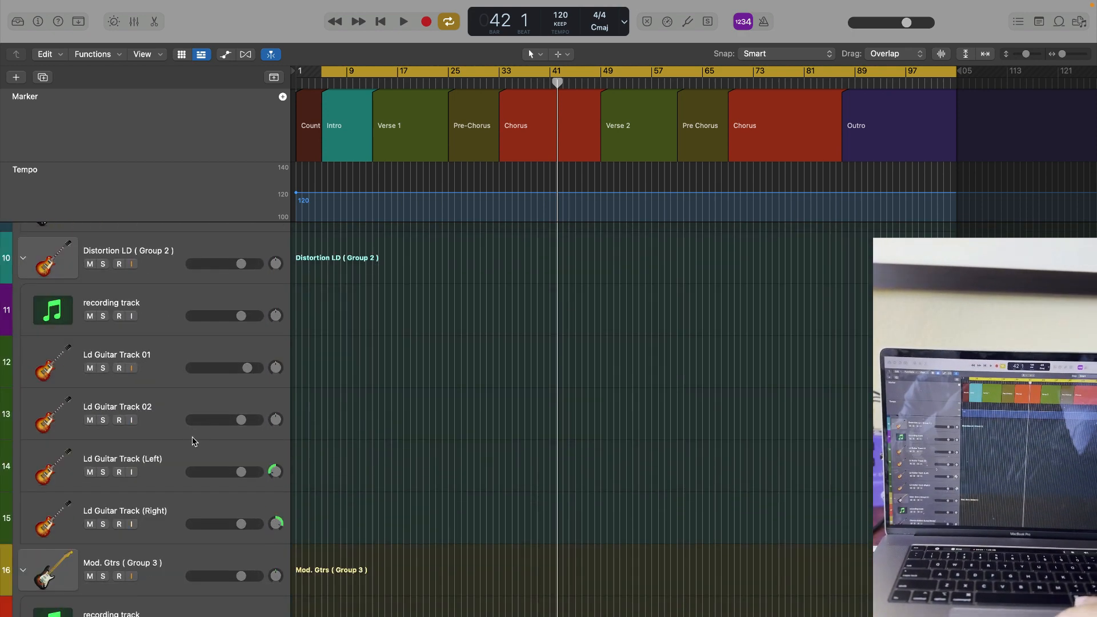
pyautogui.click(160, 308)
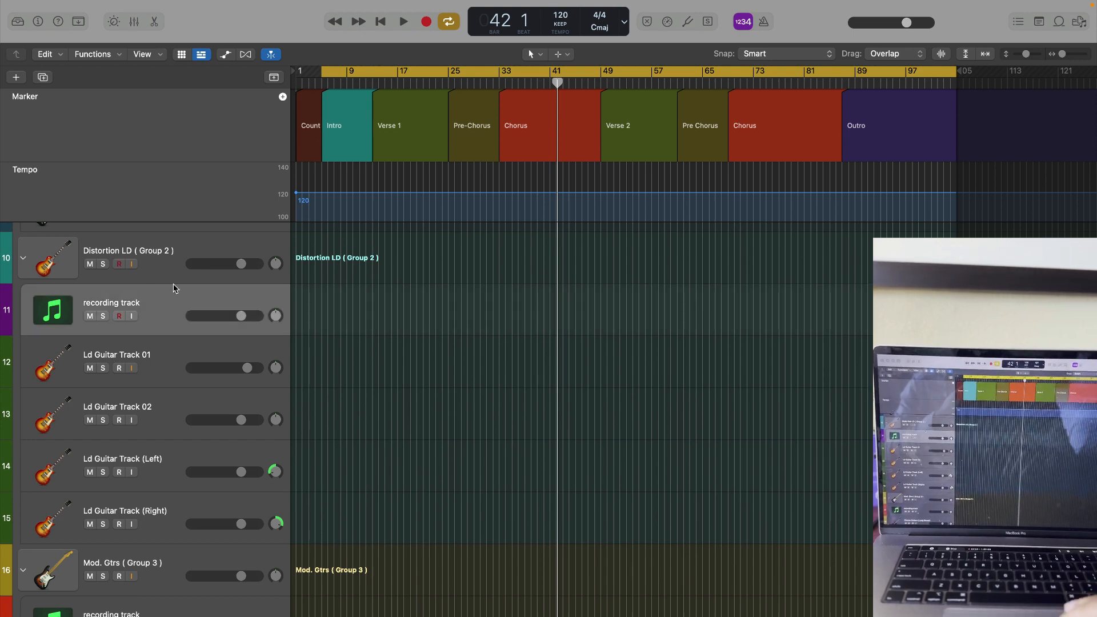
pyautogui.scroll(-1, 206, 567)
pyautogui.scroll(4, 173, 541)
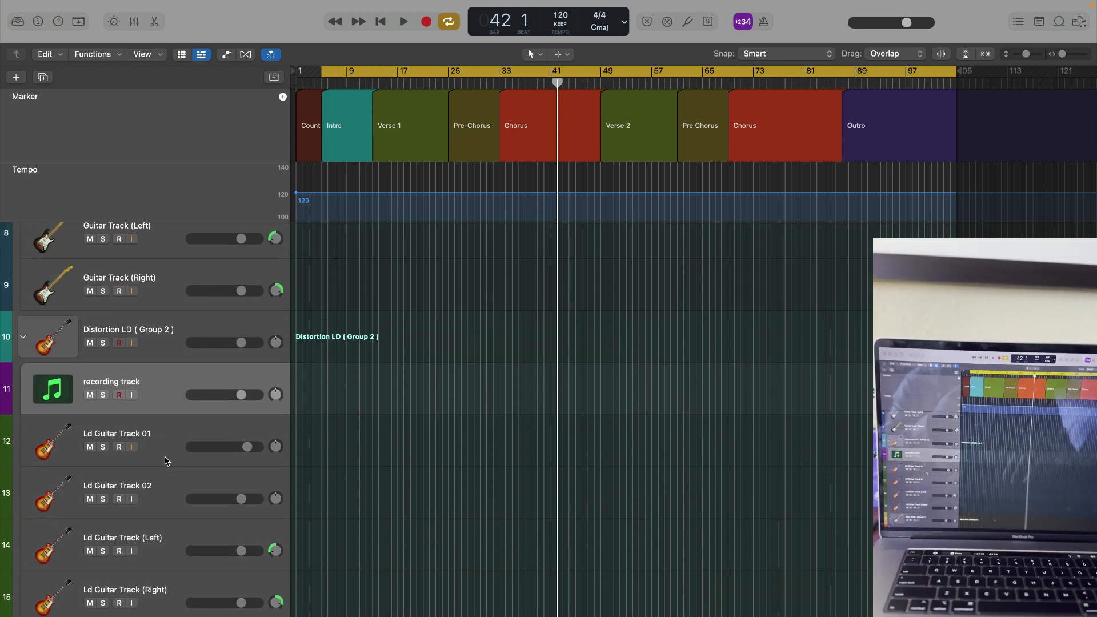
pyautogui.scroll(5, 165, 460)
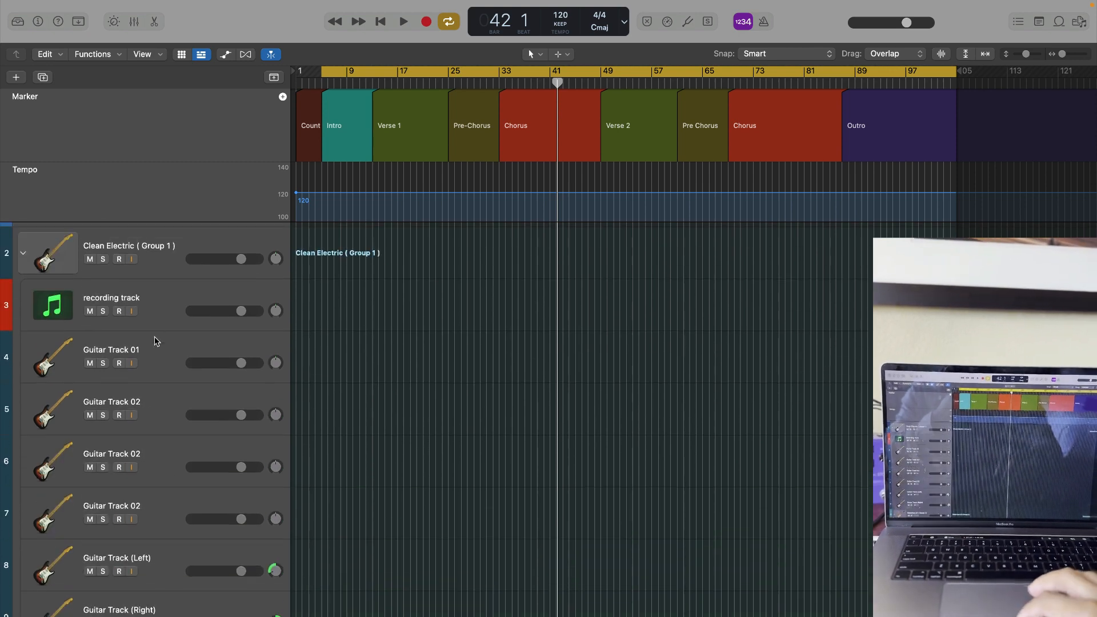
pyautogui.click(152, 306)
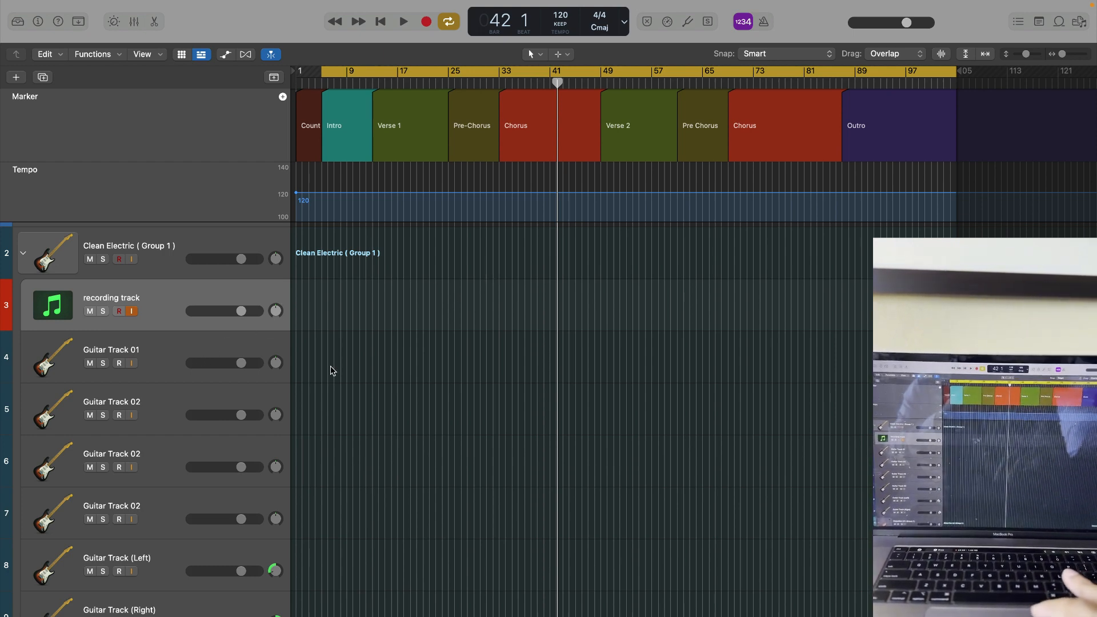
# - Duplicate the first Guitar Track 02 twice with its settings and delete the last duplicate
pyautogui.click(166, 420)
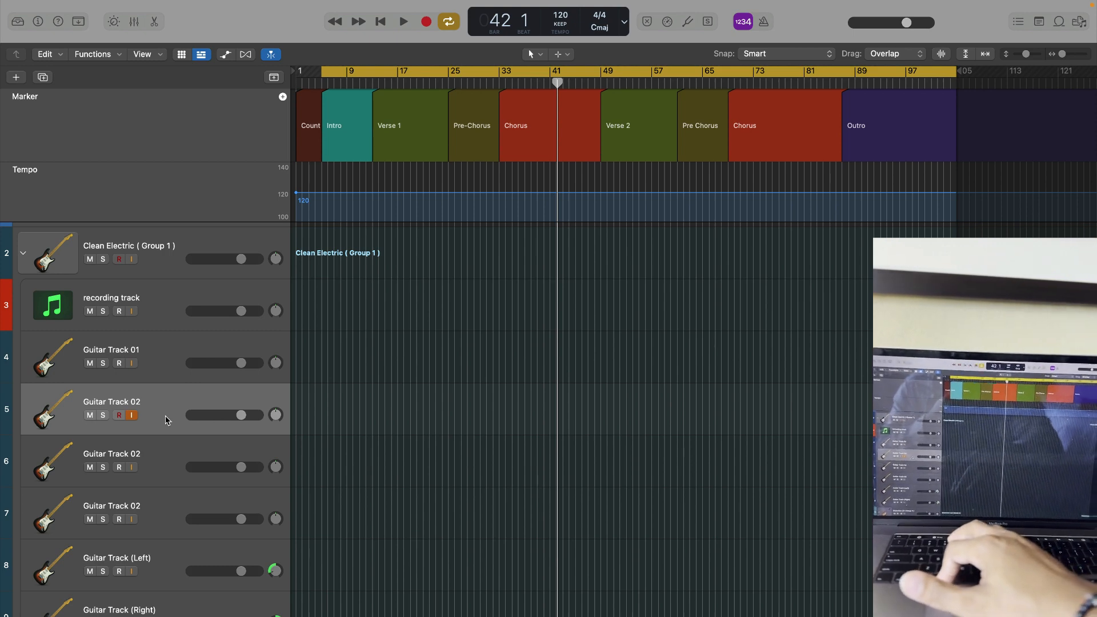
pyautogui.press('super+d')
pyautogui.press('super+d')
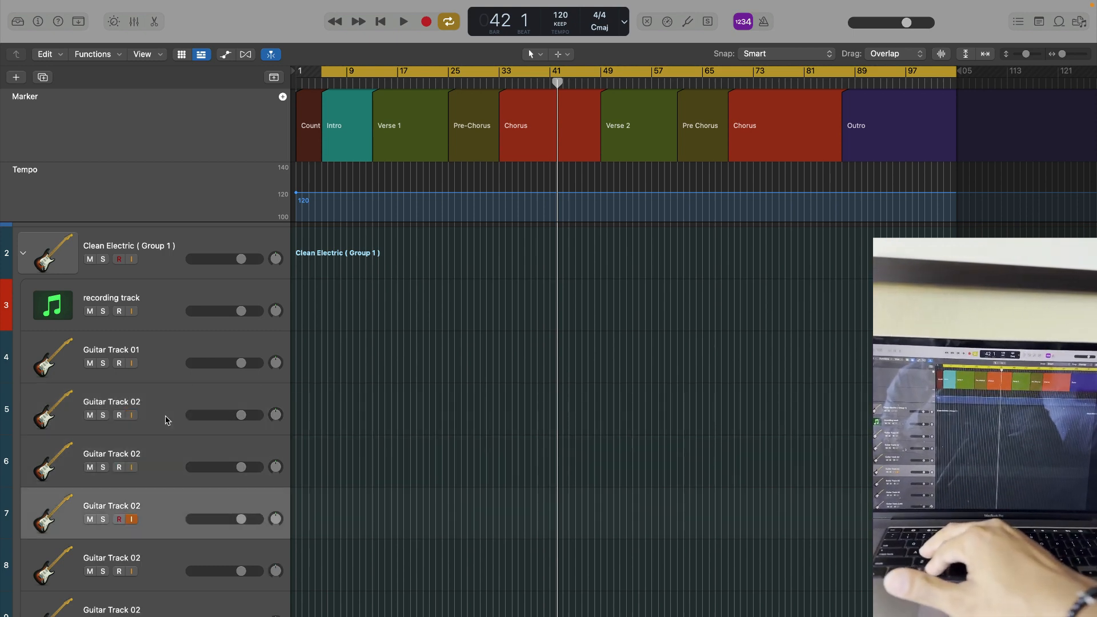
pyautogui.press('super+BackSpace')
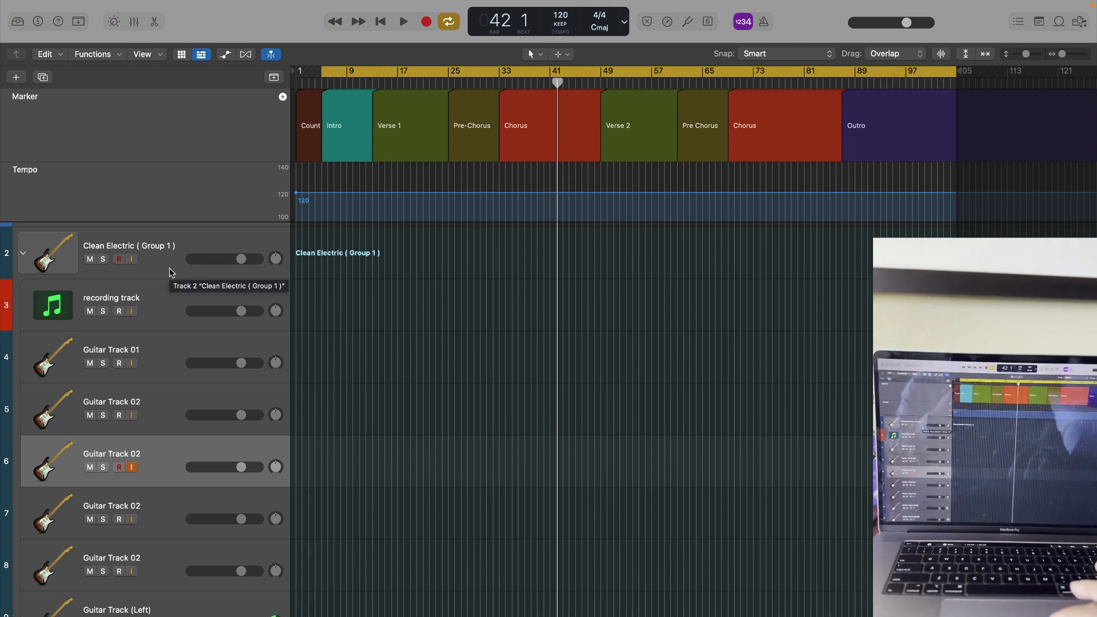
# - Select the Intro, Verse 1, Pre-Chorus and first Chorus markers in turn, and open the Verse 1 marker's name for editing
pyautogui.scroll(2, 417, 295)
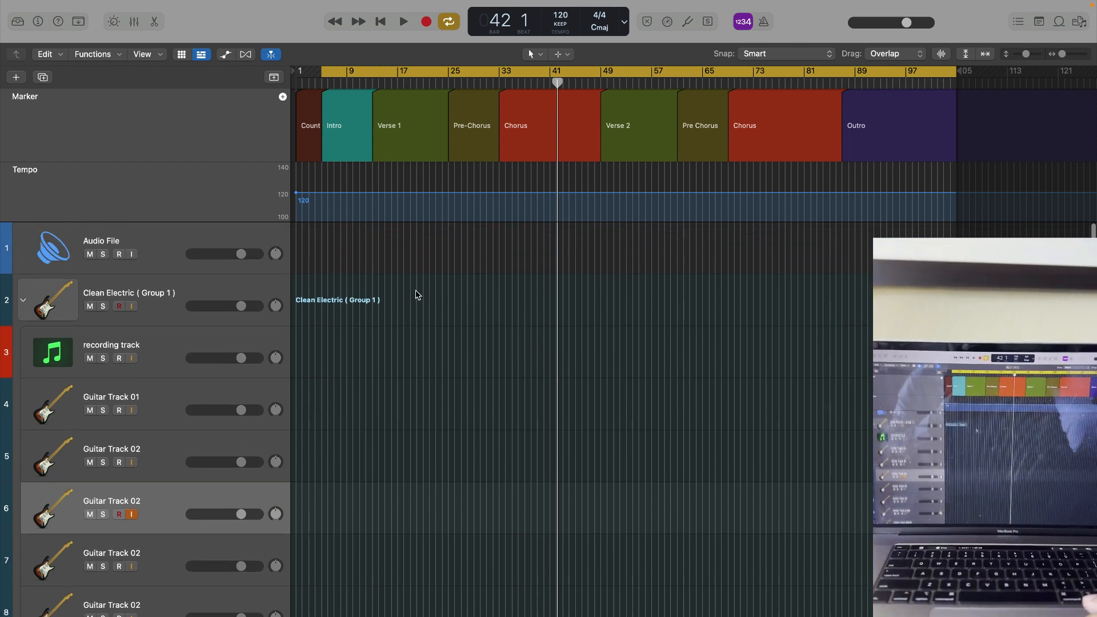
pyautogui.click(357, 118)
pyautogui.click(415, 117)
pyautogui.click(467, 110)
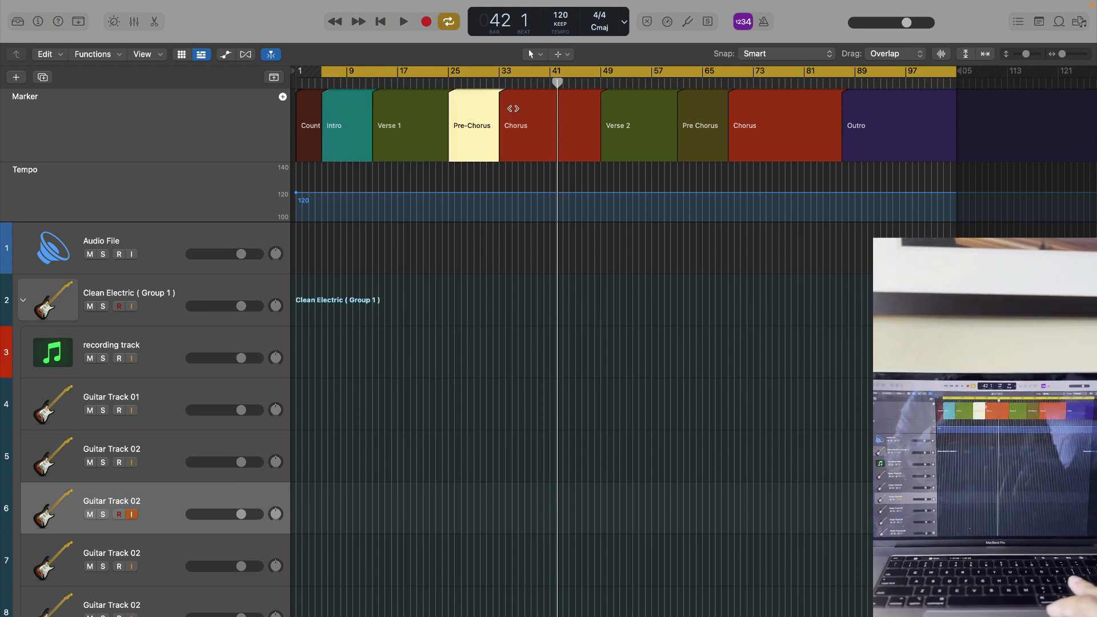
pyautogui.click(547, 106)
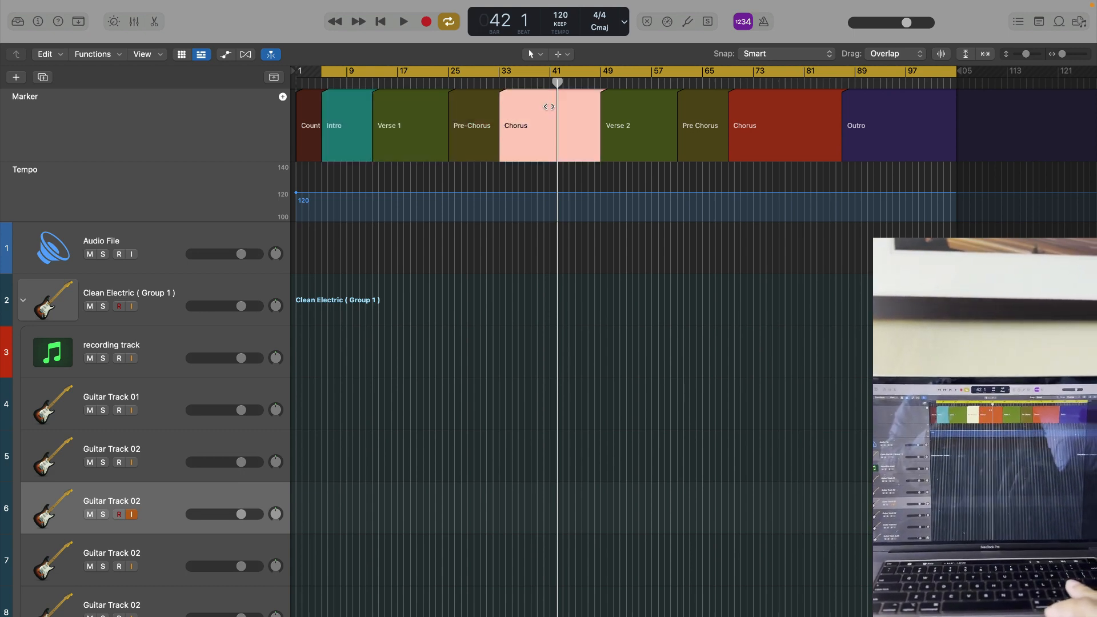
pyautogui.doubleClick(402, 126)
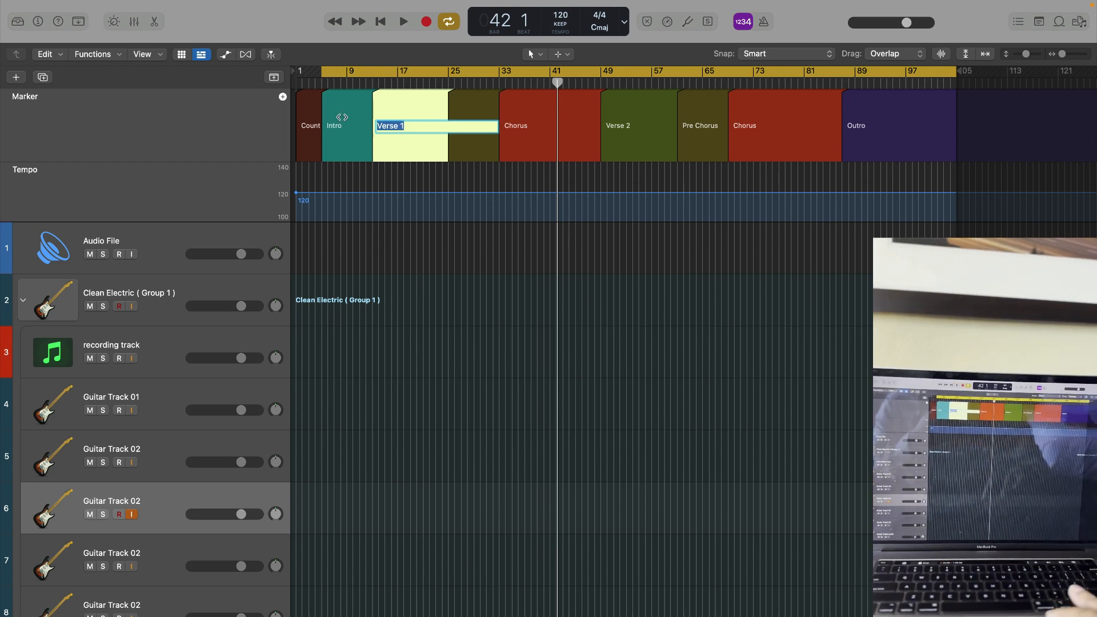
pyautogui.click(315, 179)
# - Extend the start of the cycle area back to bar 3
pyautogui.scroll(5, 314, 180)
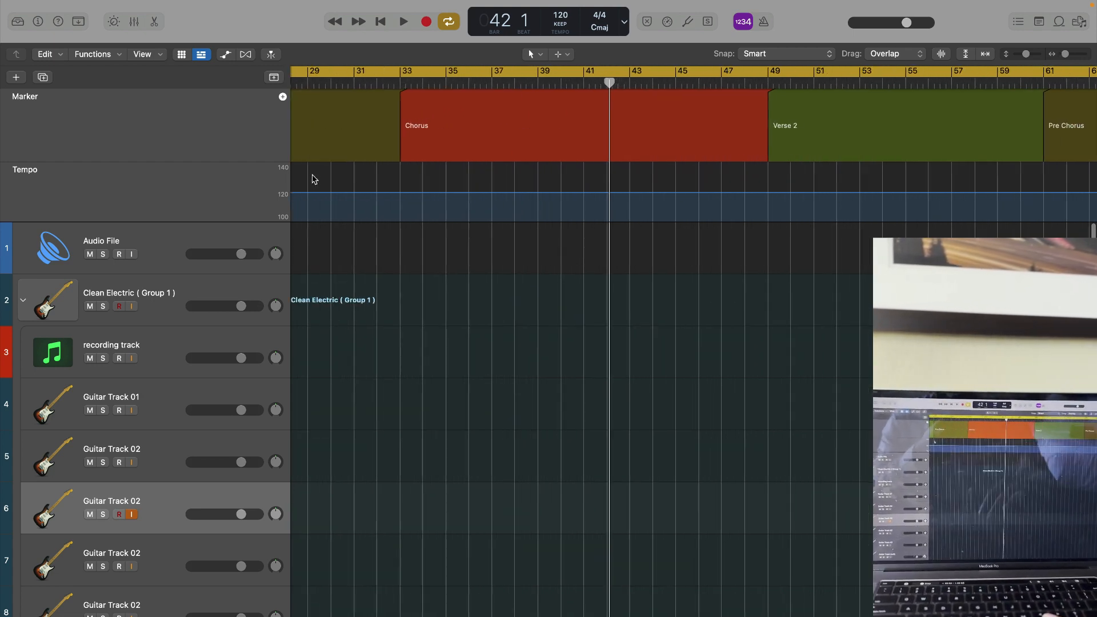
pyautogui.hscroll(-10, 314, 180)
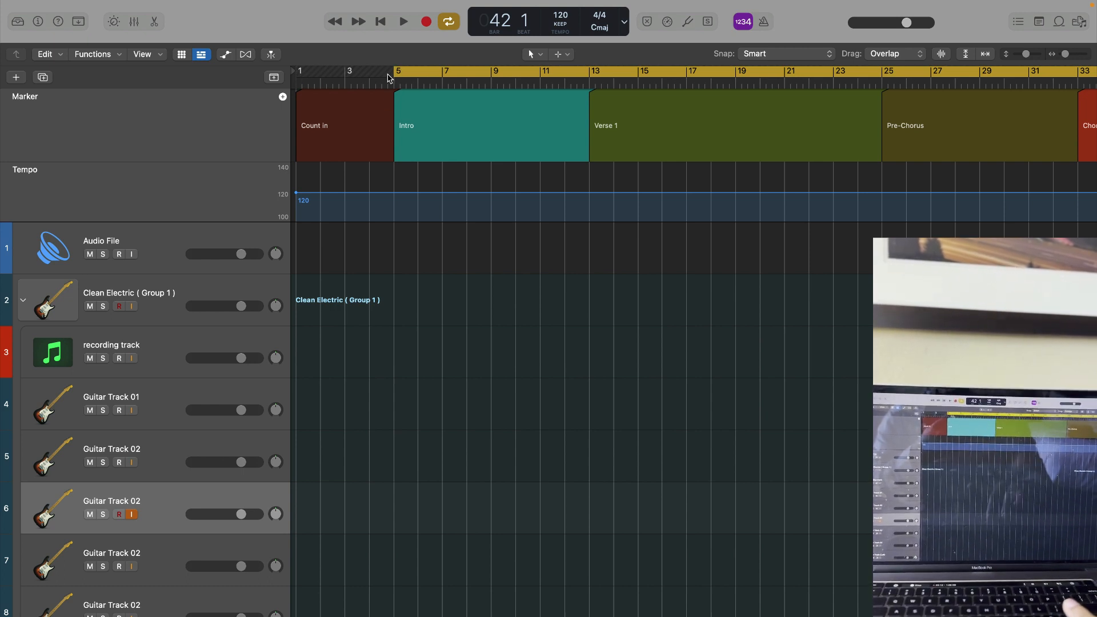
pyautogui.moveTo(396, 71); pyautogui.dragTo(346, 73)
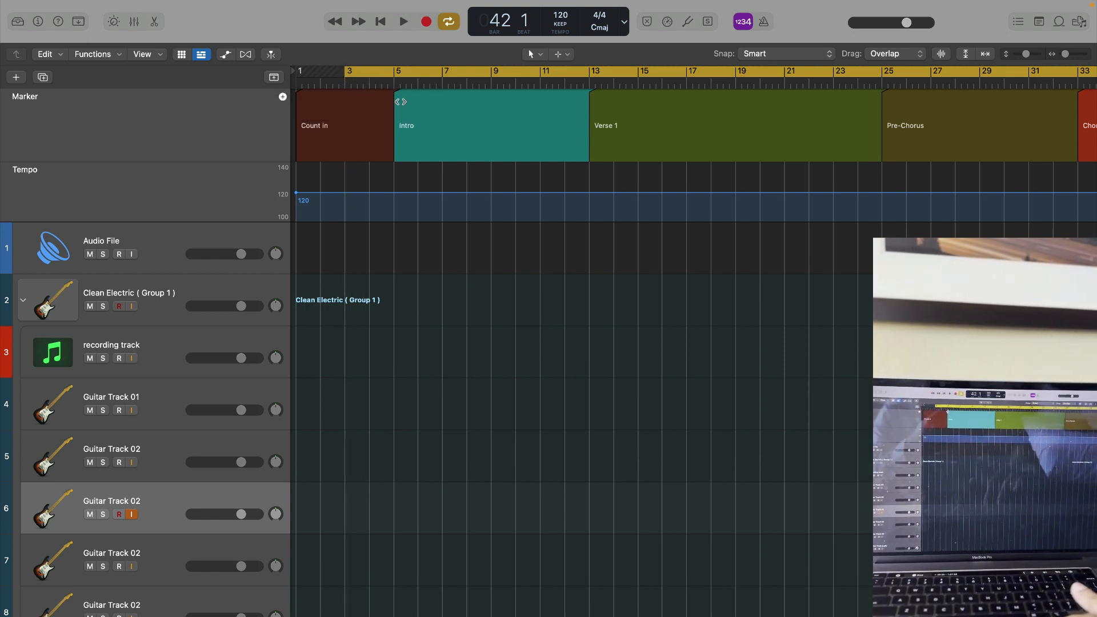
pyautogui.press('super+Left')
pyautogui.press('super+Left')
pyautogui.press('super+Left')
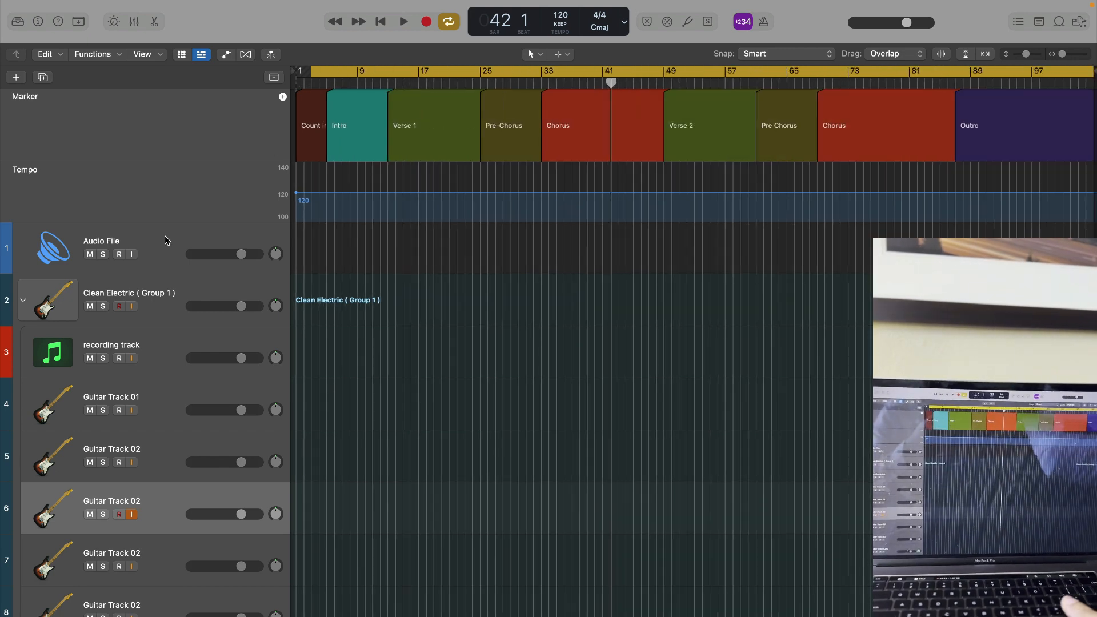
# - Select the Audio File track, the Ld Guitar Track (Left) and the Ld Guitar Track (Right) in turn
pyautogui.click(175, 236)
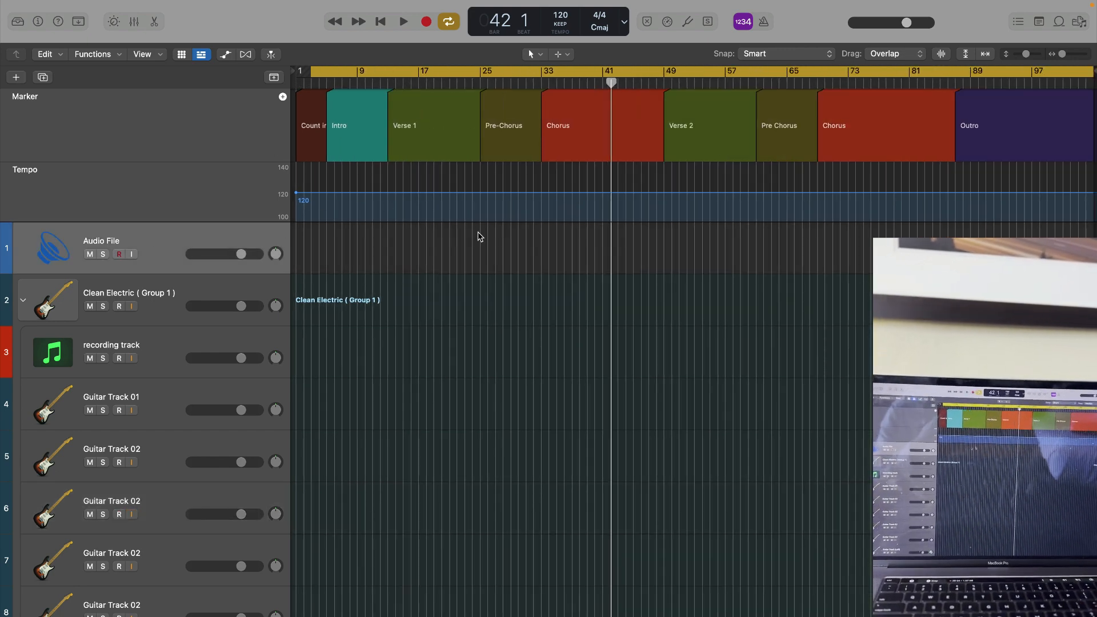
pyautogui.scroll(-10, 480, 397)
pyautogui.click(169, 430)
pyautogui.click(177, 467)
# - Step through the Chorus Guitars (Long Decay), Phaser, Reverse Delay and WIDE GUITARS tracks by selecting each one
pyautogui.scroll(-4, 194, 486)
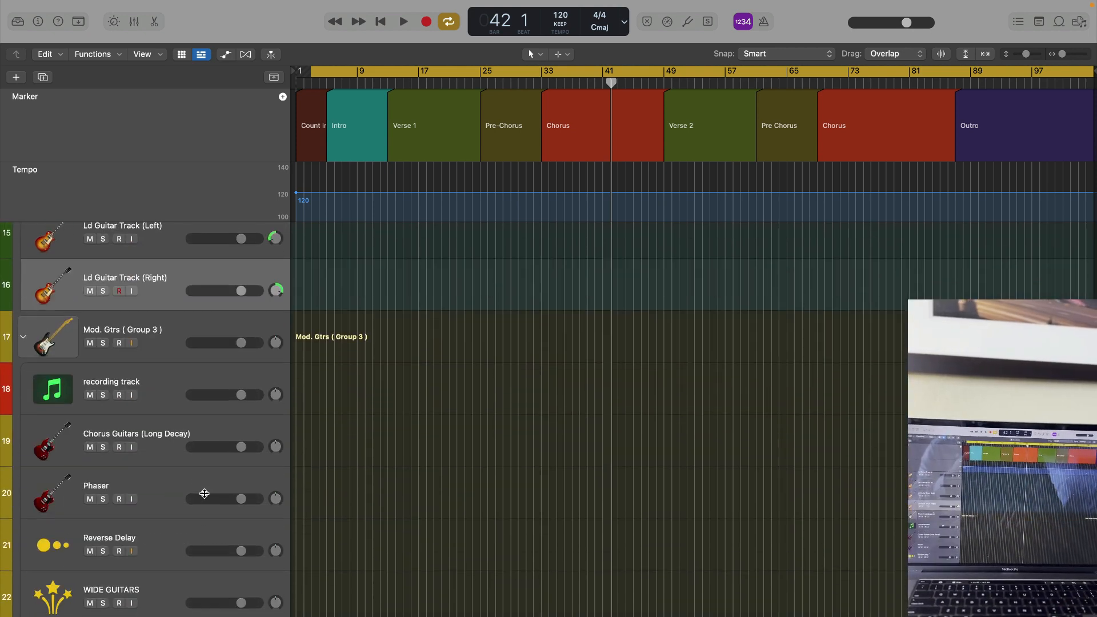
pyautogui.click(166, 454)
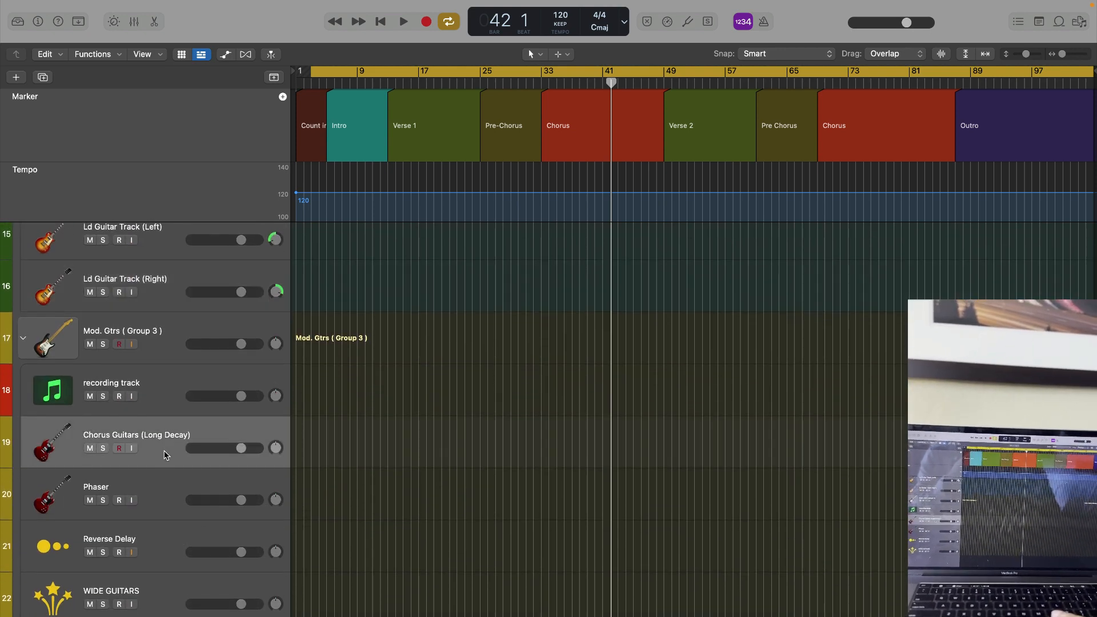
pyautogui.click(166, 485)
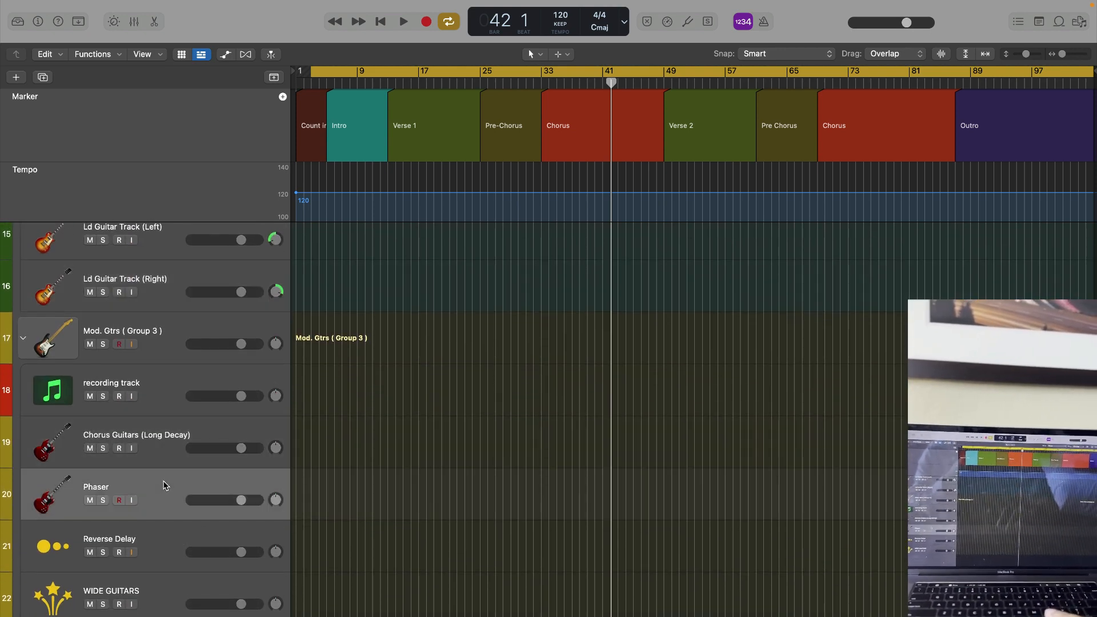
pyautogui.click(160, 533)
pyautogui.click(162, 591)
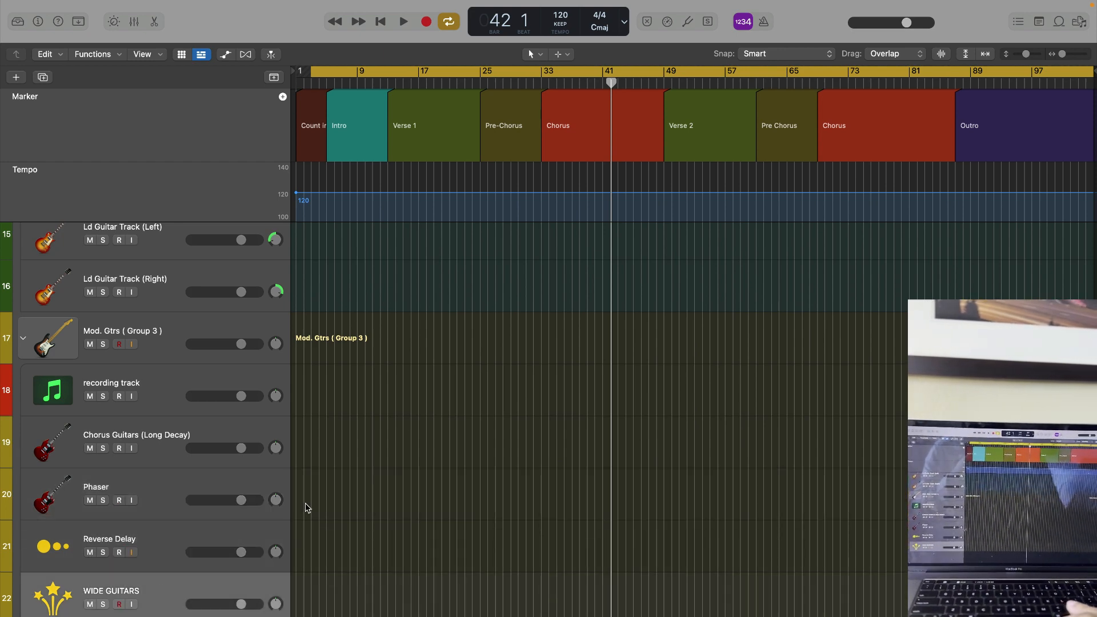
# - Expand the Clean Electric (Group 1) track stack and select its main group track
pyautogui.scroll(4, 197, 434)
pyautogui.scroll(10, 198, 434)
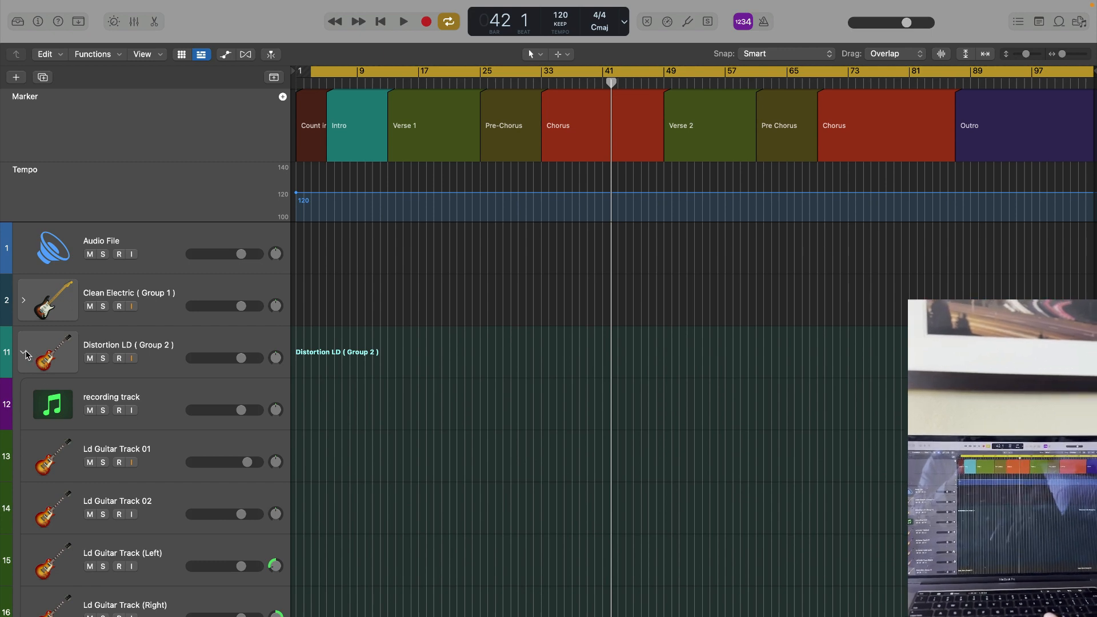
pyautogui.click(23, 301)
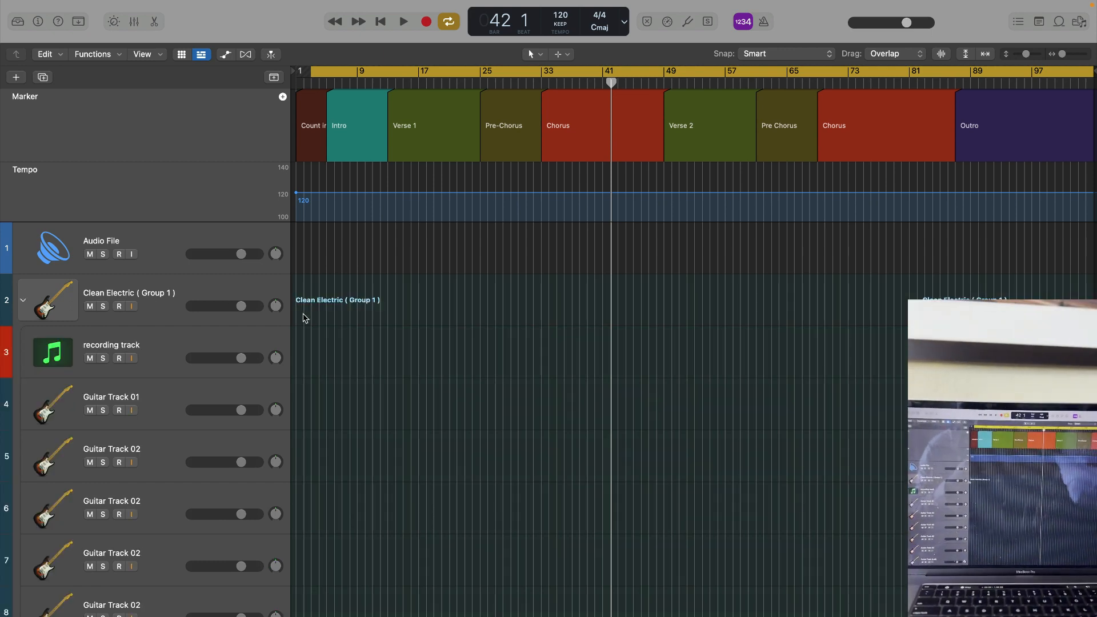
pyautogui.scroll(-2, 303, 314)
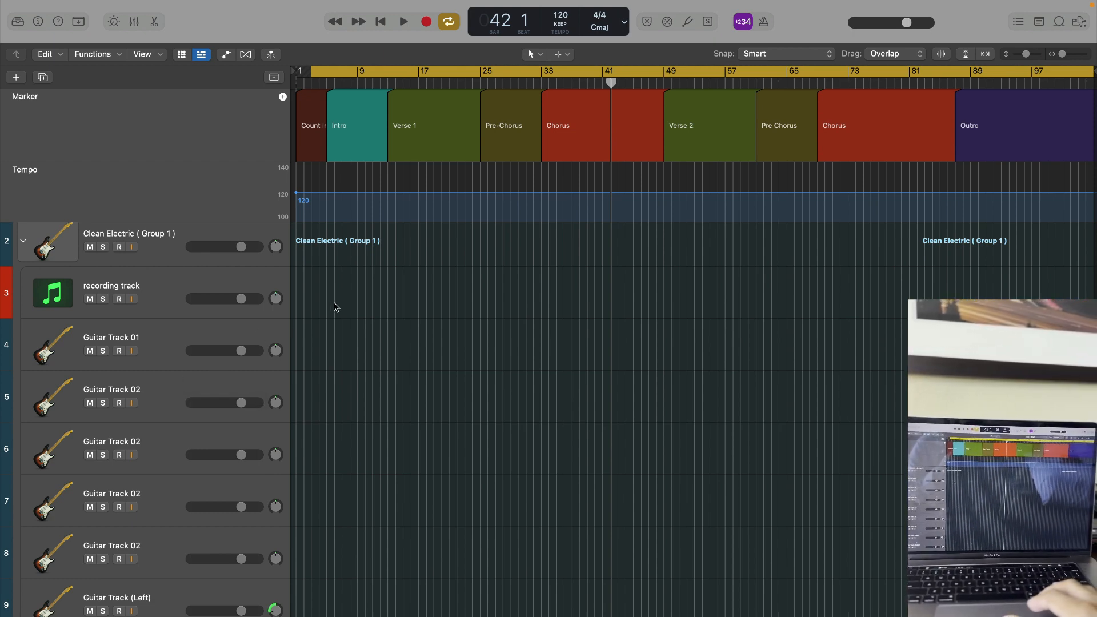
pyautogui.scroll(1, 219, 341)
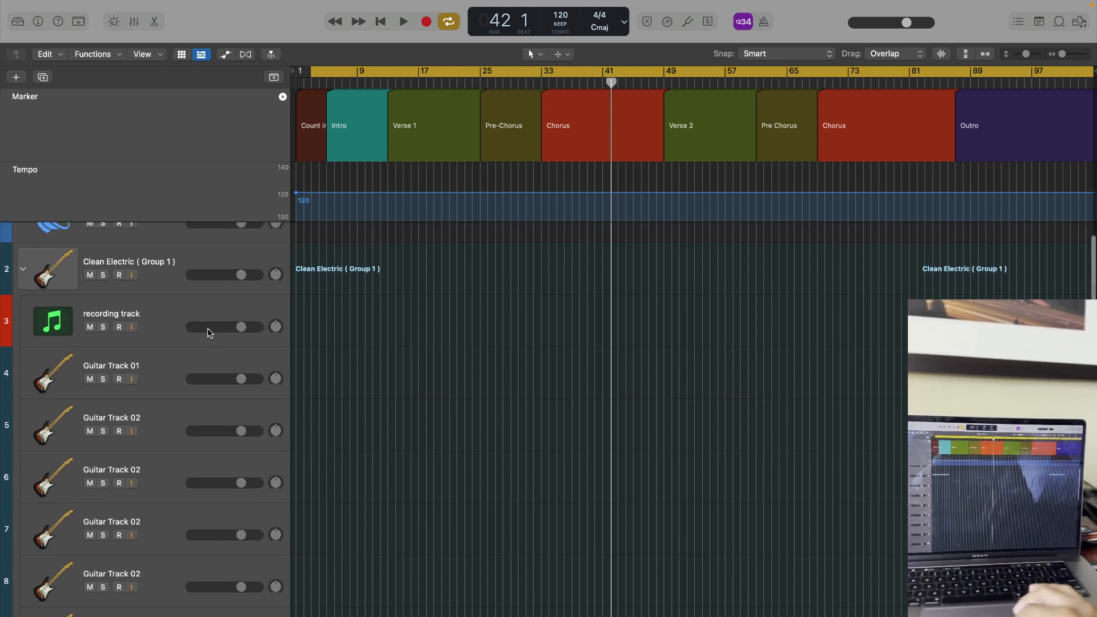
pyautogui.click(167, 277)
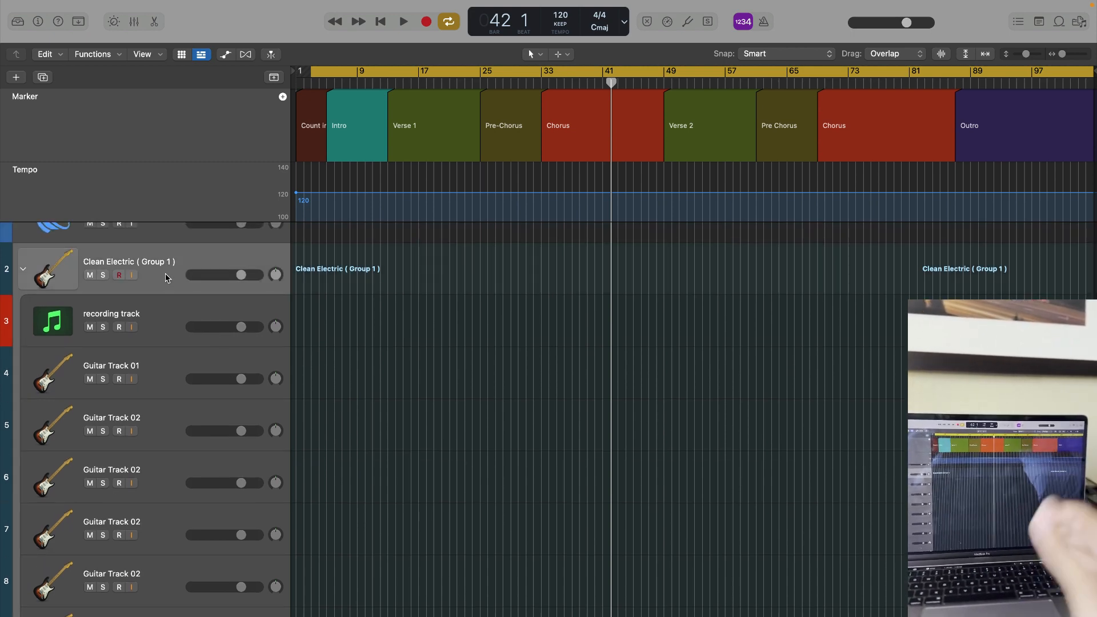
# - Turn on Low Latency Monitoring Mode for the project
pyautogui.scroll(1, 595, 171)
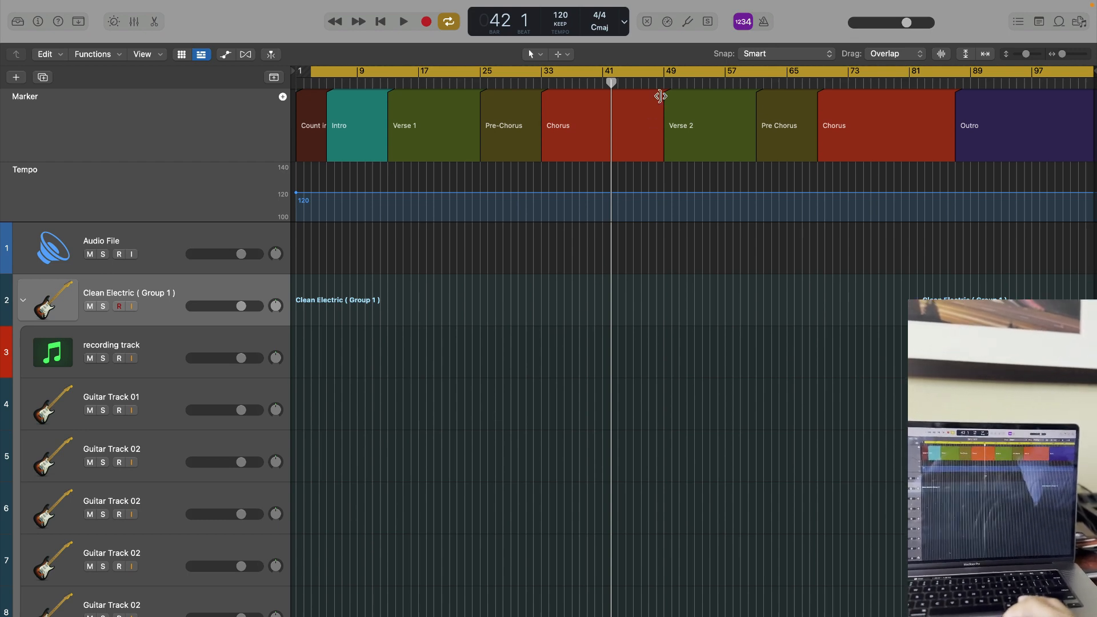
pyautogui.click(667, 24)
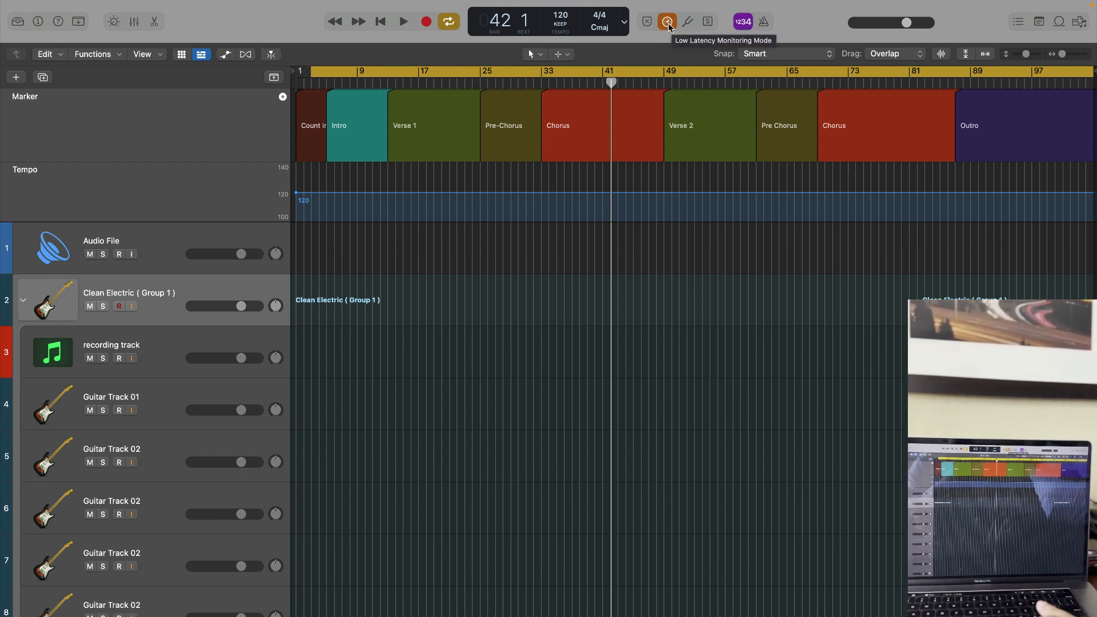